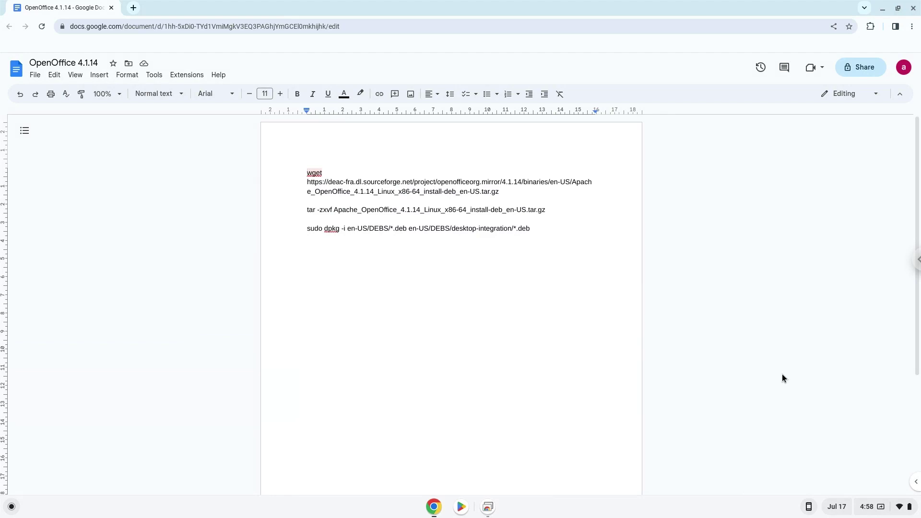
Open ChromeOS Settings from Quick Settings and go to Advanced > Developers
{"action": "left_click", "coordinate": [878, 513]}
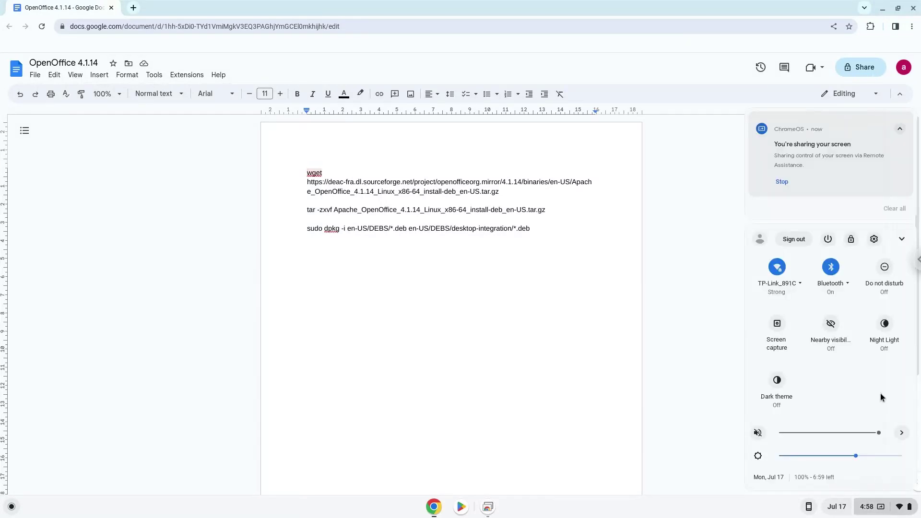
{"action": "left_click", "coordinate": [873, 240]}
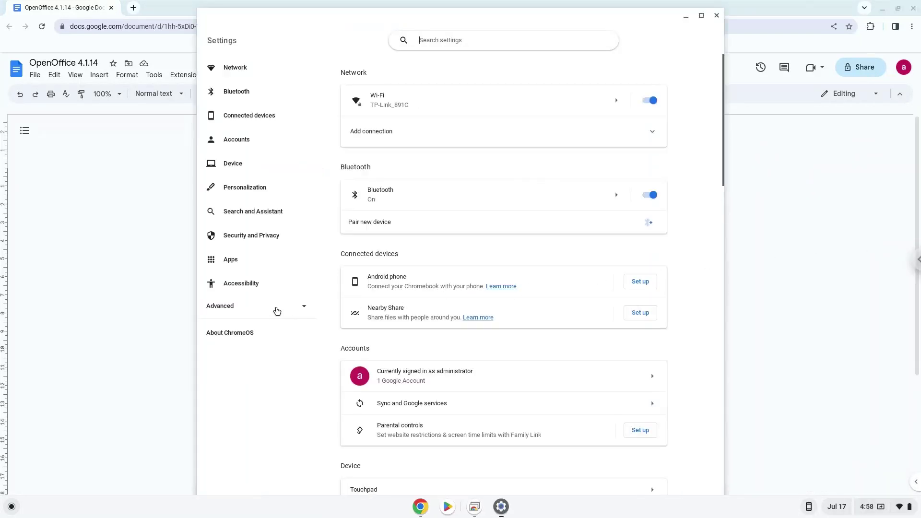
{"action": "left_click", "coordinate": [277, 311]}
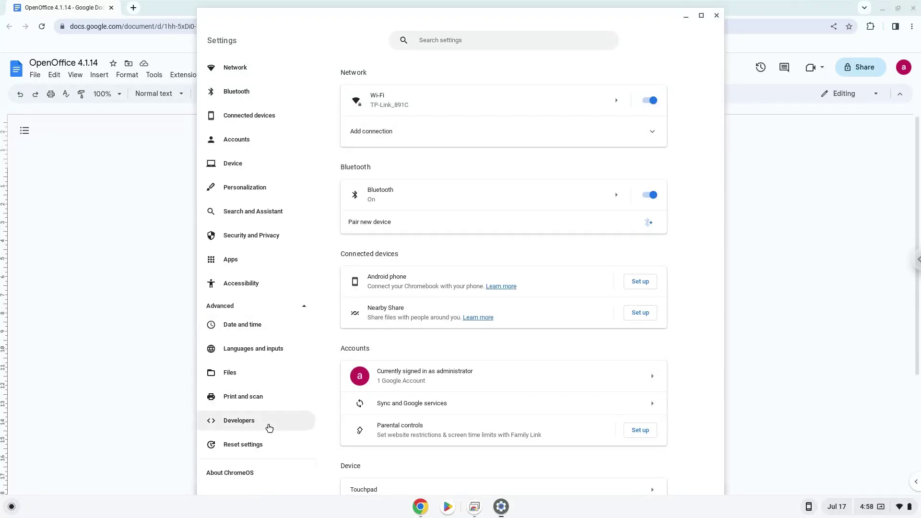
{"action": "left_click", "coordinate": [269, 425]}
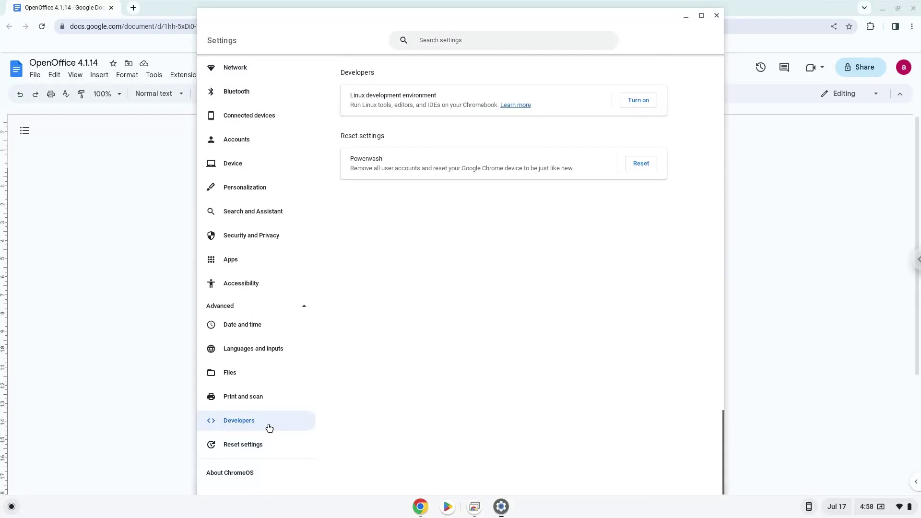
Install the Linux development environment with the recommended disk size, then close the new terminal
{"action": "left_click", "coordinate": [638, 100]}
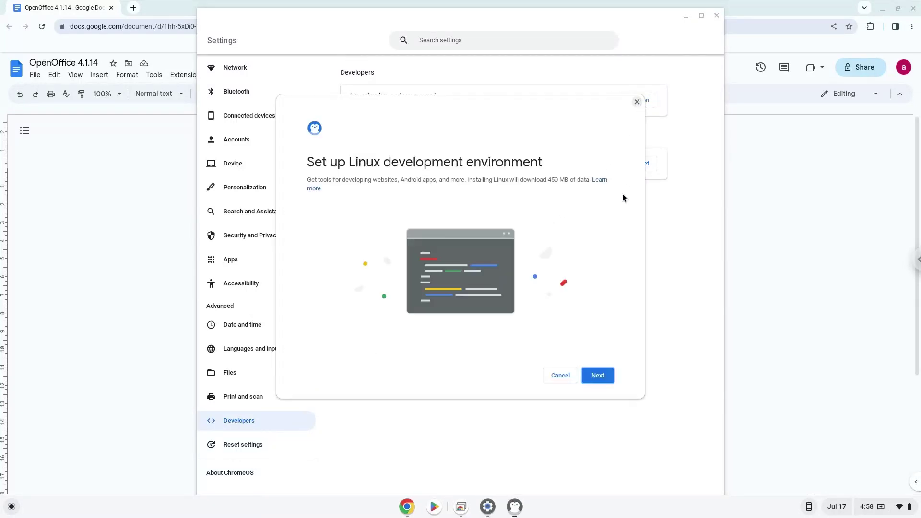
{"action": "left_click", "coordinate": [590, 379]}
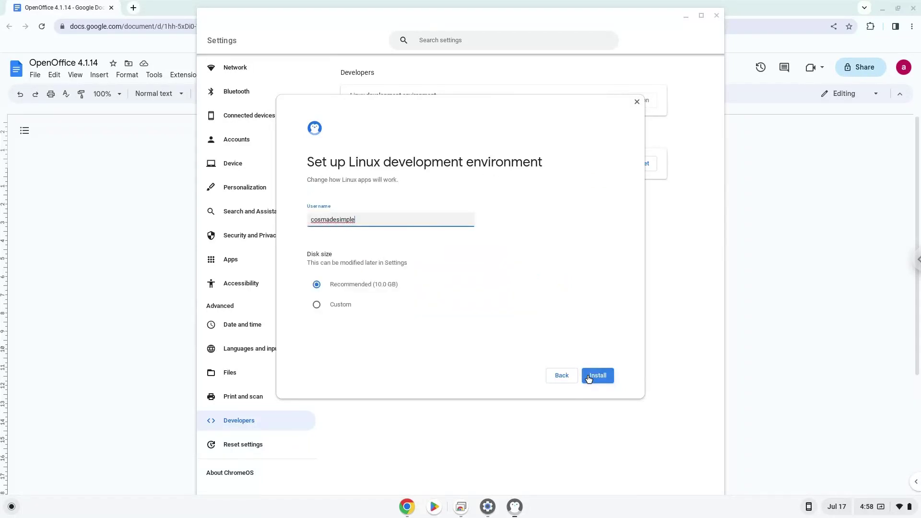
{"action": "left_click", "coordinate": [588, 378]}
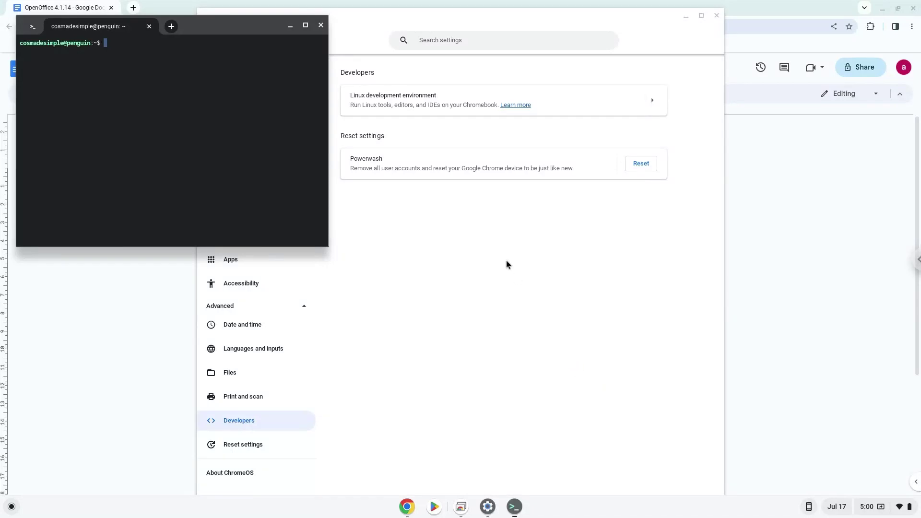
{"action": "left_click", "coordinate": [322, 25]}
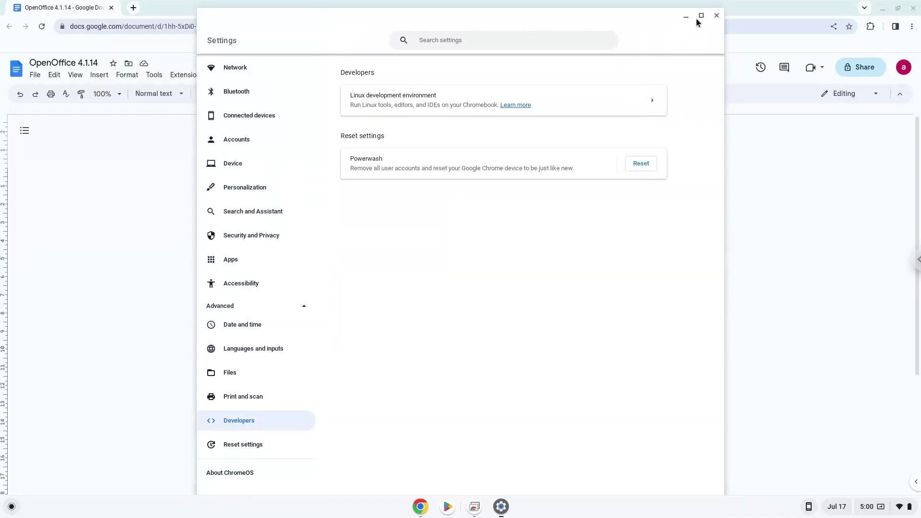
Close Settings and copy the wget download command line from the Google Docs notes
{"action": "left_click", "coordinate": [717, 15]}
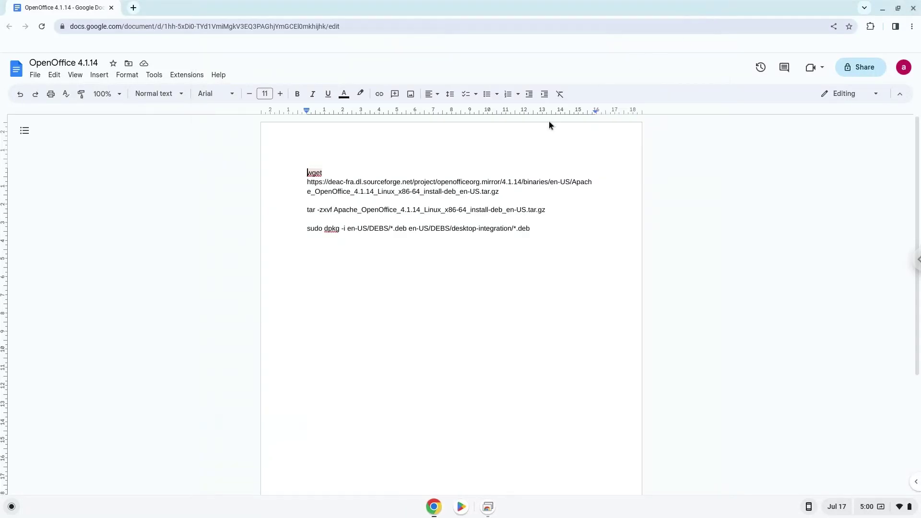
{"action": "triple_click", "coordinate": [458, 182]}
{"action": "right_click", "coordinate": [458, 183]}
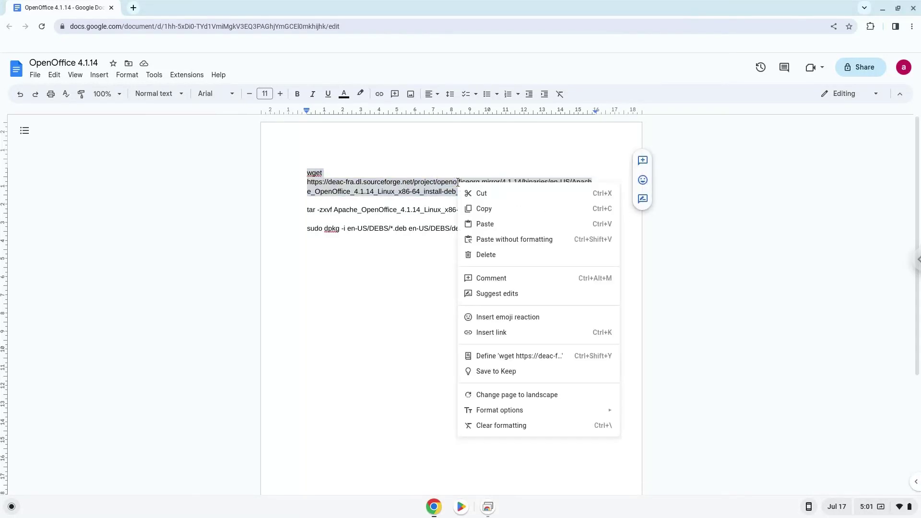
{"action": "left_click", "coordinate": [484, 209]}
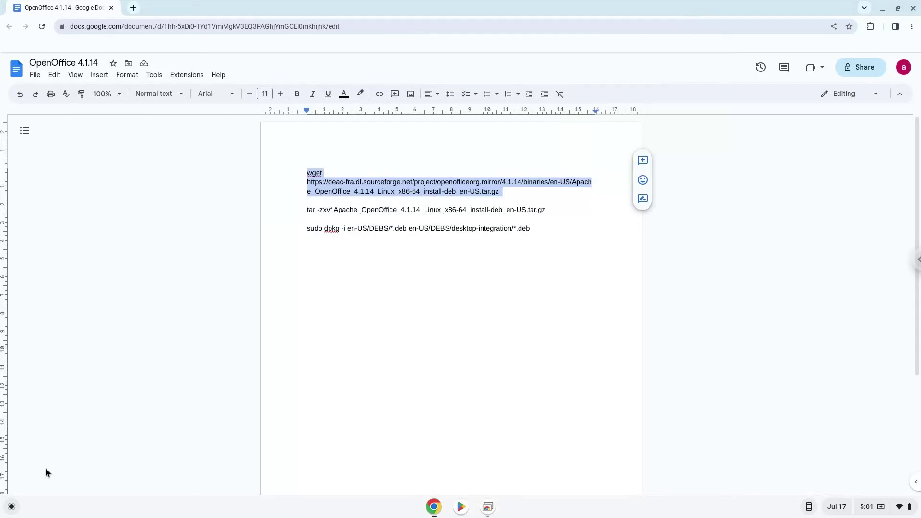
{"action": "left_click", "coordinate": [11, 509]}
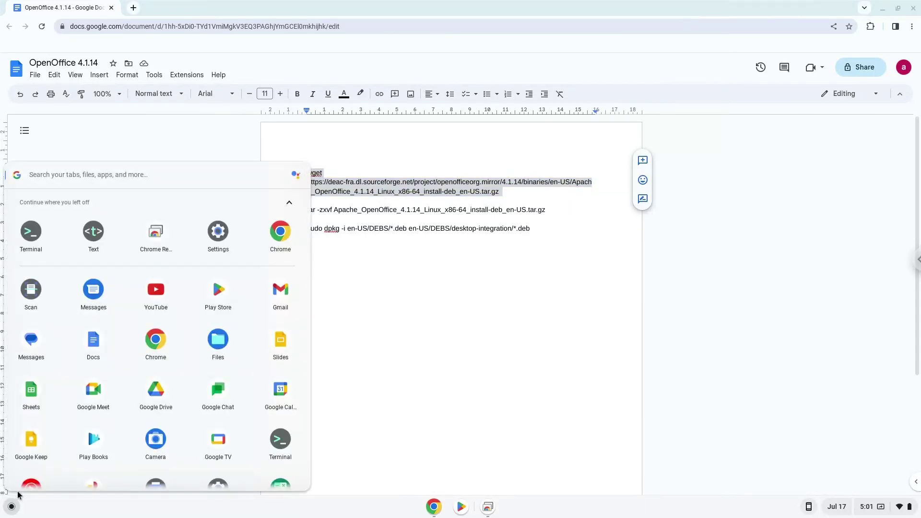
Open a maximized Linux terminal, download the OpenOffice 4.1.14 archive, and return to Docs
{"action": "left_click", "coordinate": [30, 232]}
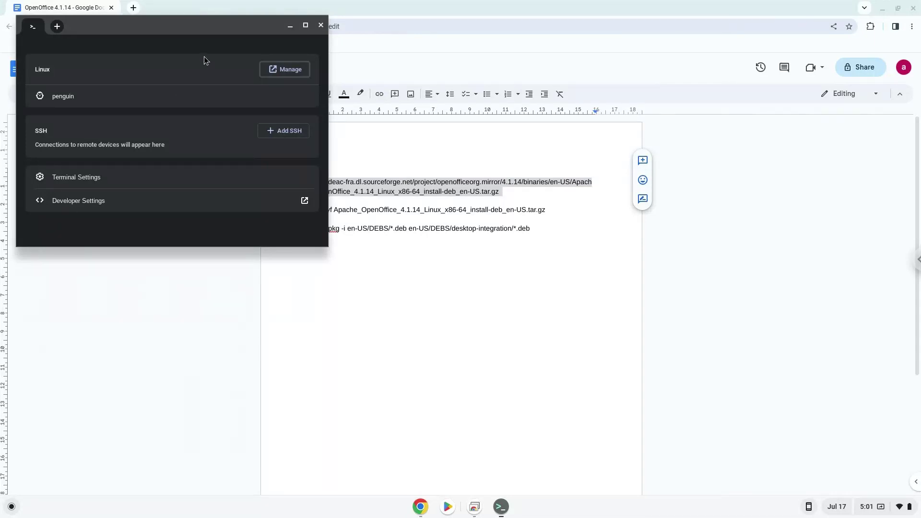
{"action": "double_click", "coordinate": [231, 28]}
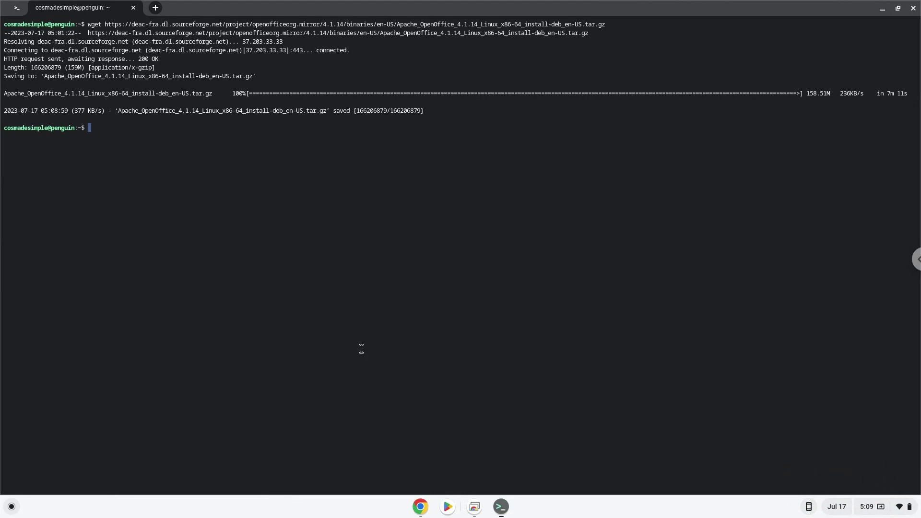
{"action": "left_click", "coordinate": [419, 506]}
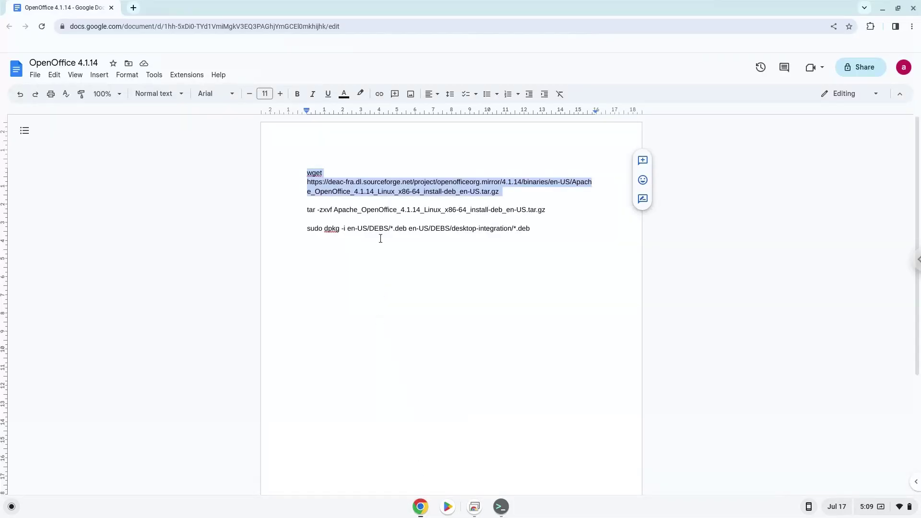
Copy the tar command from Docs and run it in Terminal to unpack the en-US DEBS
{"action": "triple_click", "coordinate": [381, 208]}
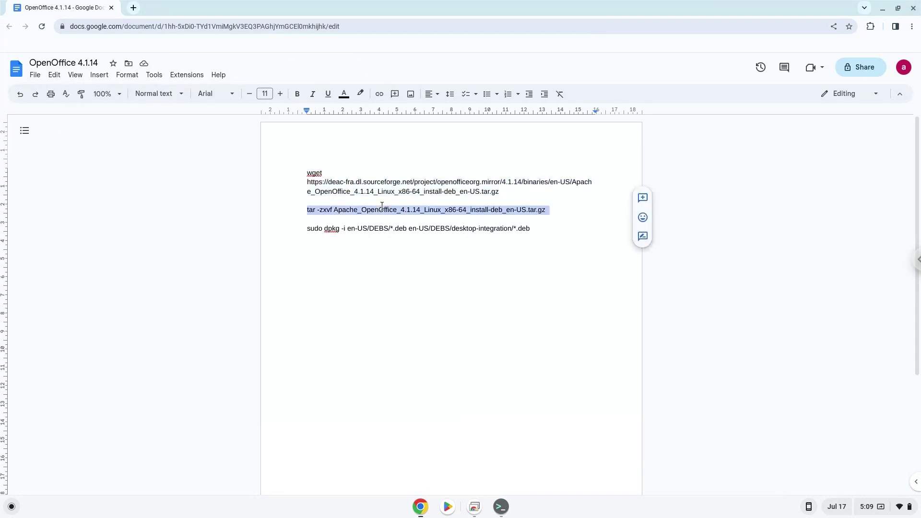
{"action": "right_click", "coordinate": [382, 206]}
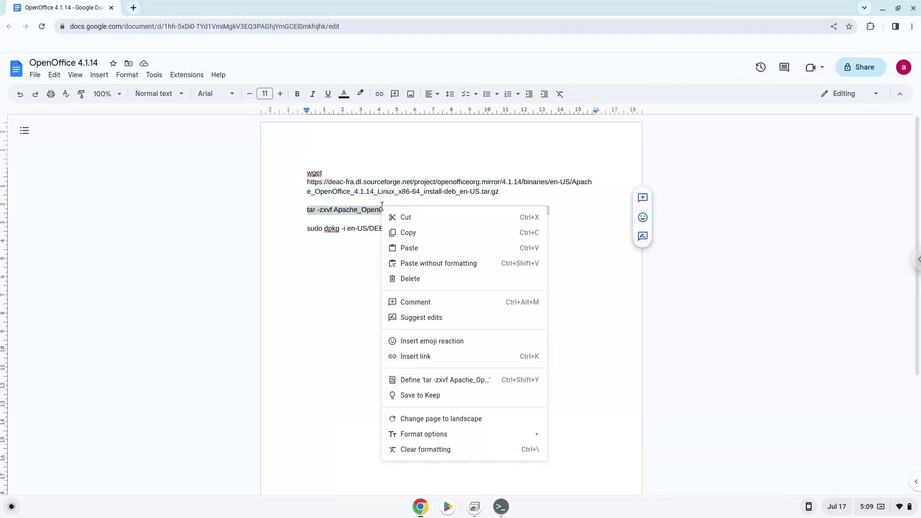
{"action": "left_click", "coordinate": [407, 232]}
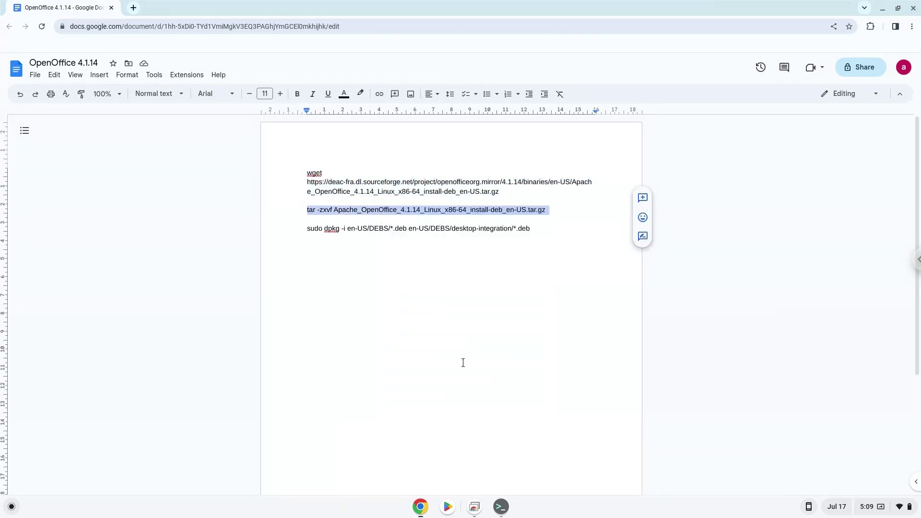
{"action": "left_click", "coordinate": [500, 507]}
{"action": "key", "text": "ctrl+shift+v"}
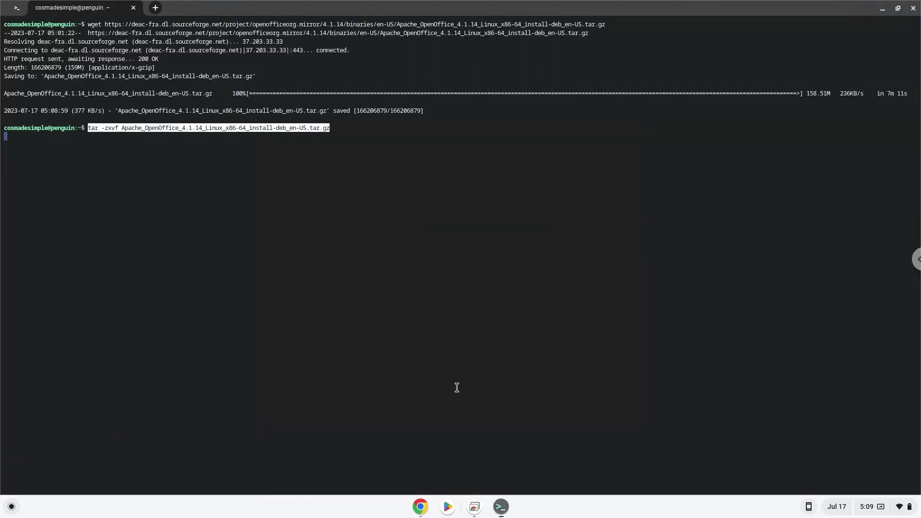
{"action": "key", "text": "Return"}
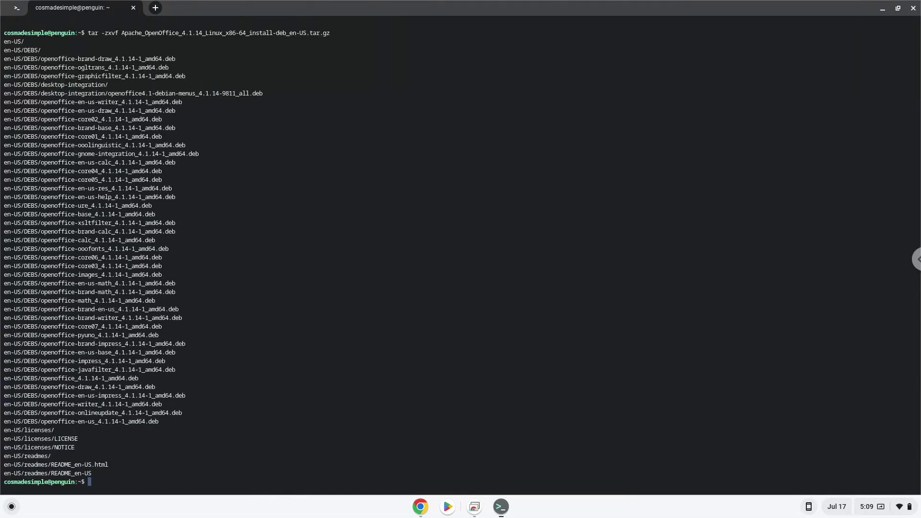
{"action": "left_click", "coordinate": [421, 508]}
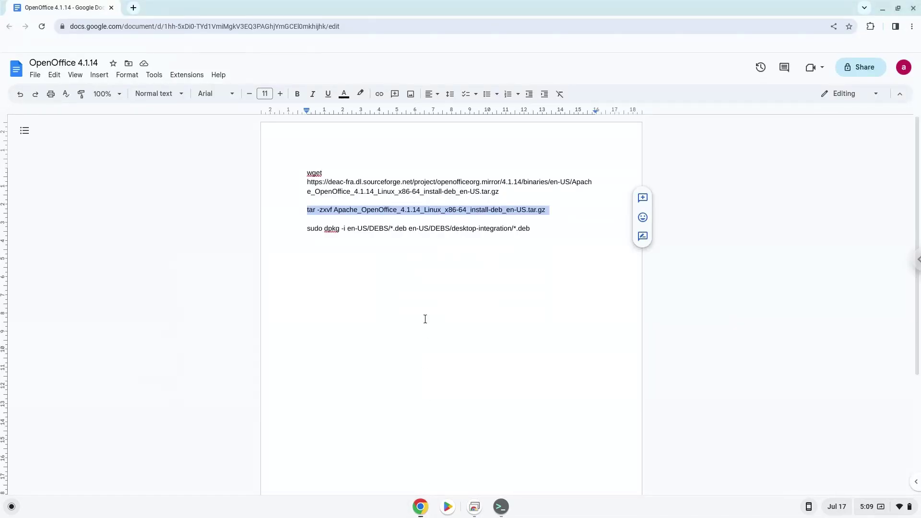
Copy the sudo dpkg install command from Docs and run it in Terminal
{"action": "triple_click", "coordinate": [409, 228]}
{"action": "right_click", "coordinate": [409, 229]}
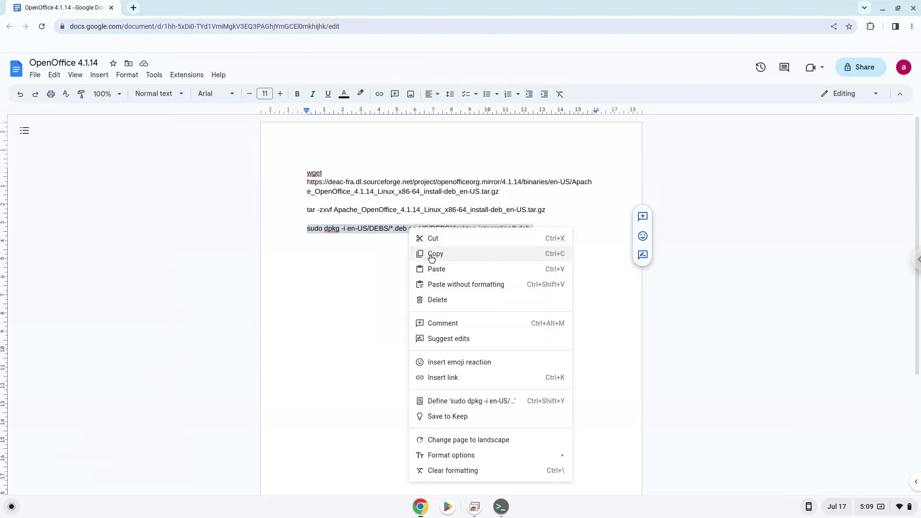
{"action": "left_click", "coordinate": [432, 257]}
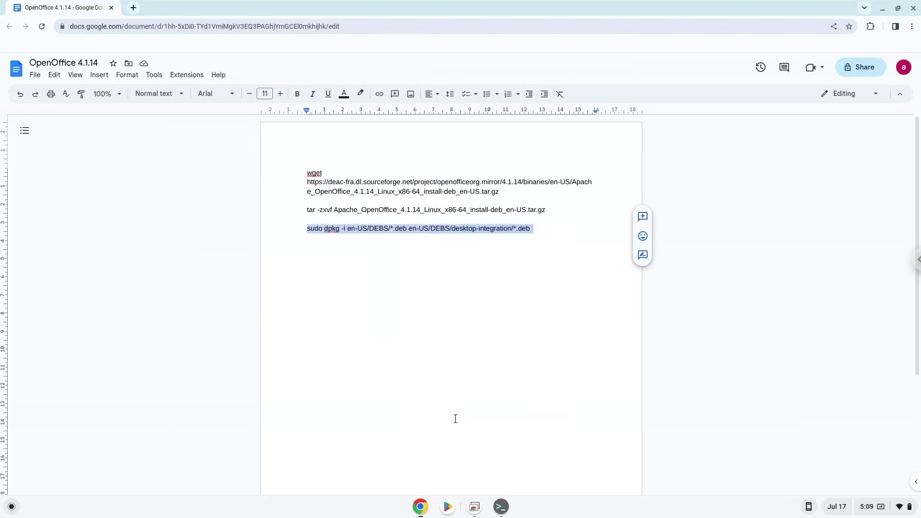
{"action": "left_click", "coordinate": [500, 507]}
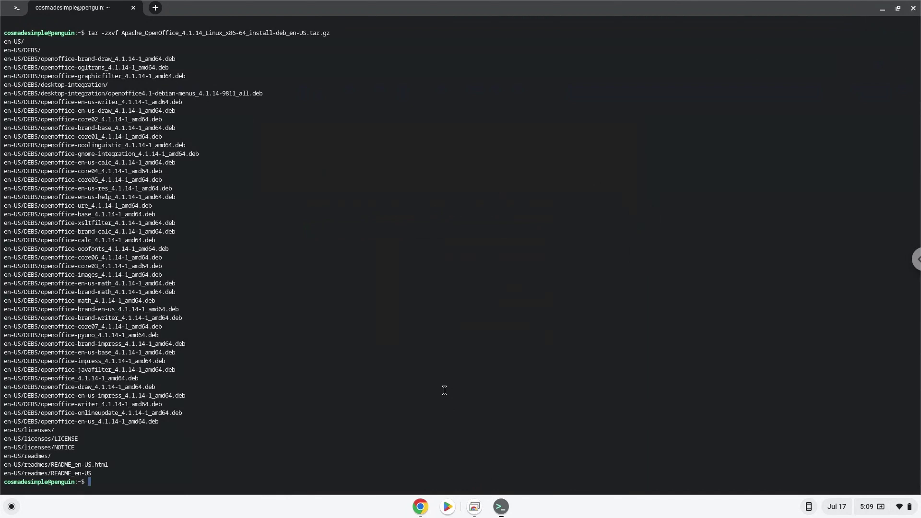
{"action": "key", "text": "ctrl+shift+v"}
{"action": "key", "text": "Return"}
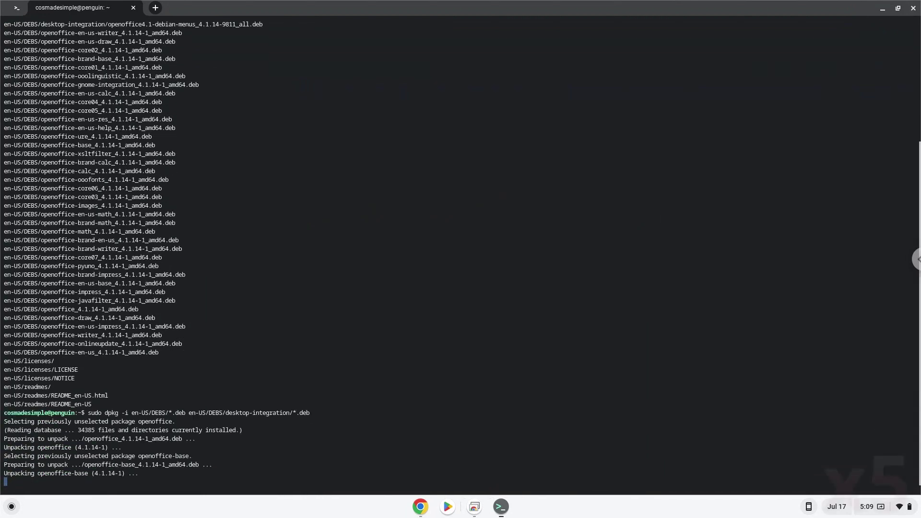